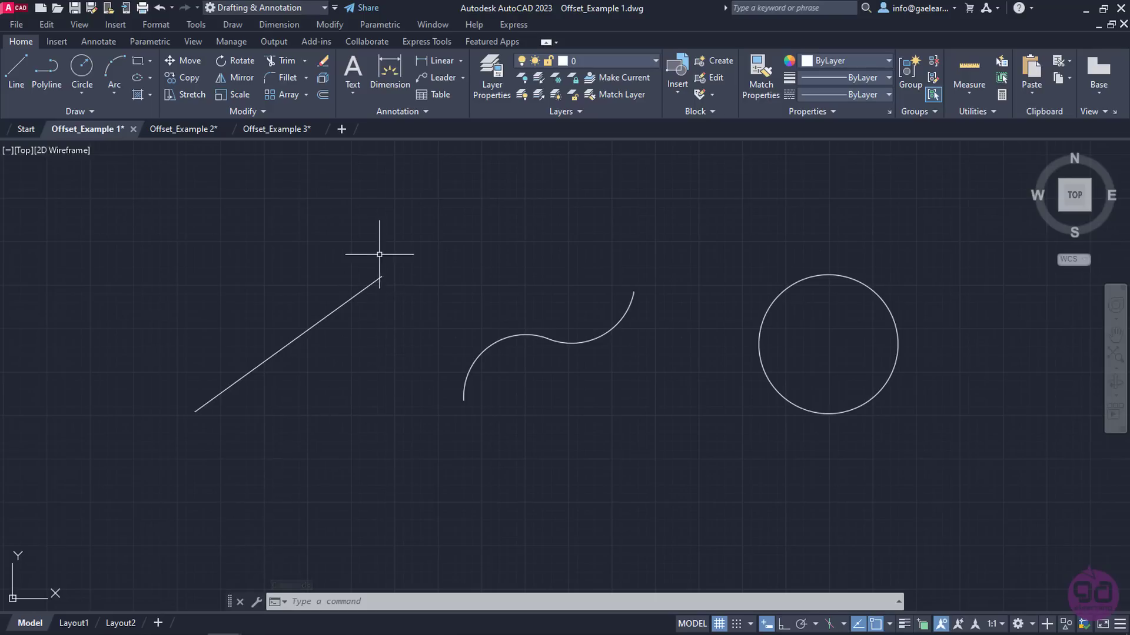
Step: Start the Offset command with an offset distance of 30
left_click(338, 26)
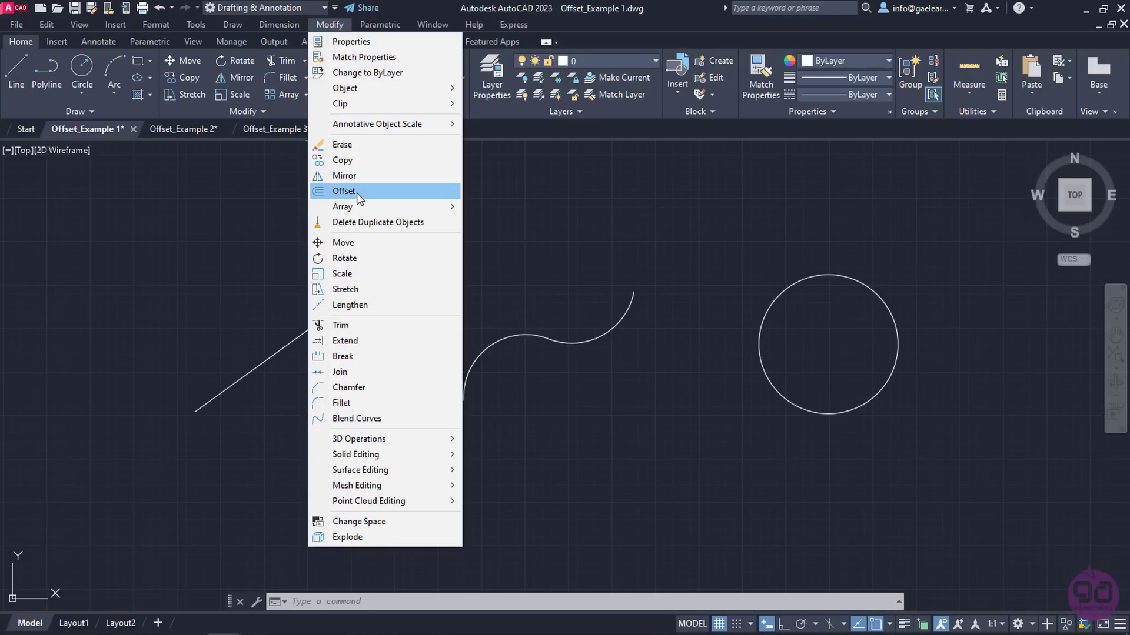
key("Escape")
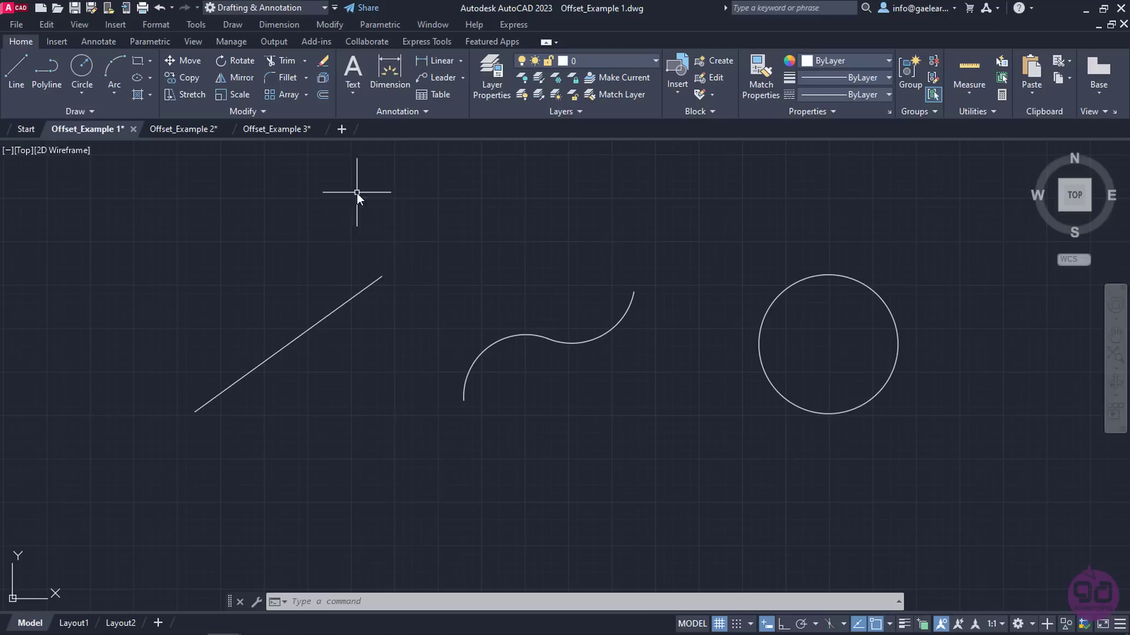
left_click(323, 96)
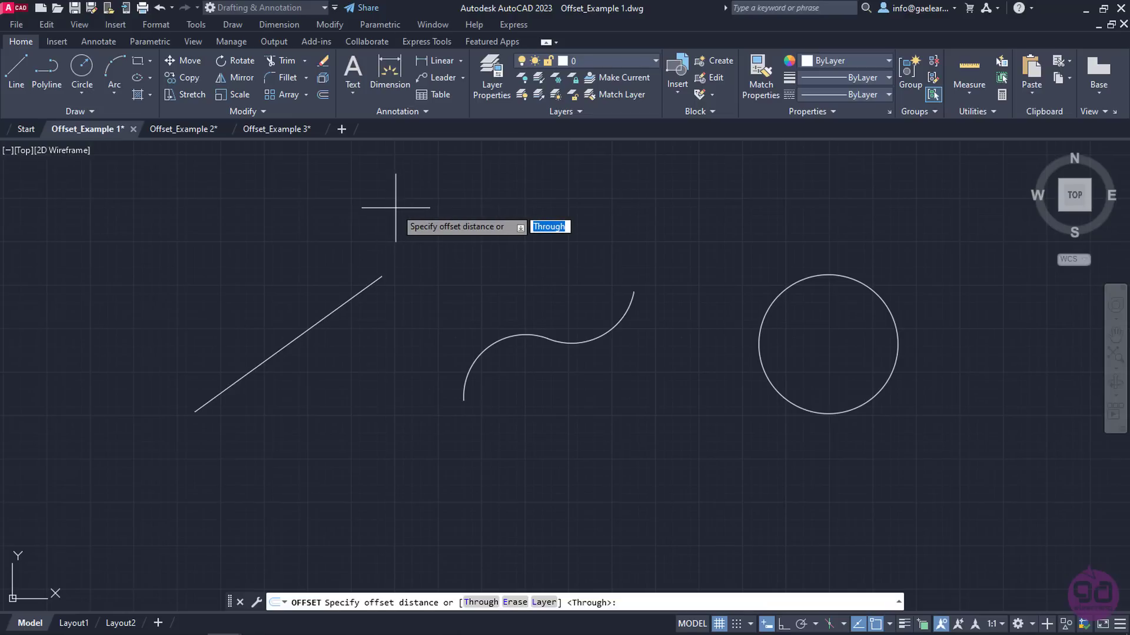
type("30")
key("Return")
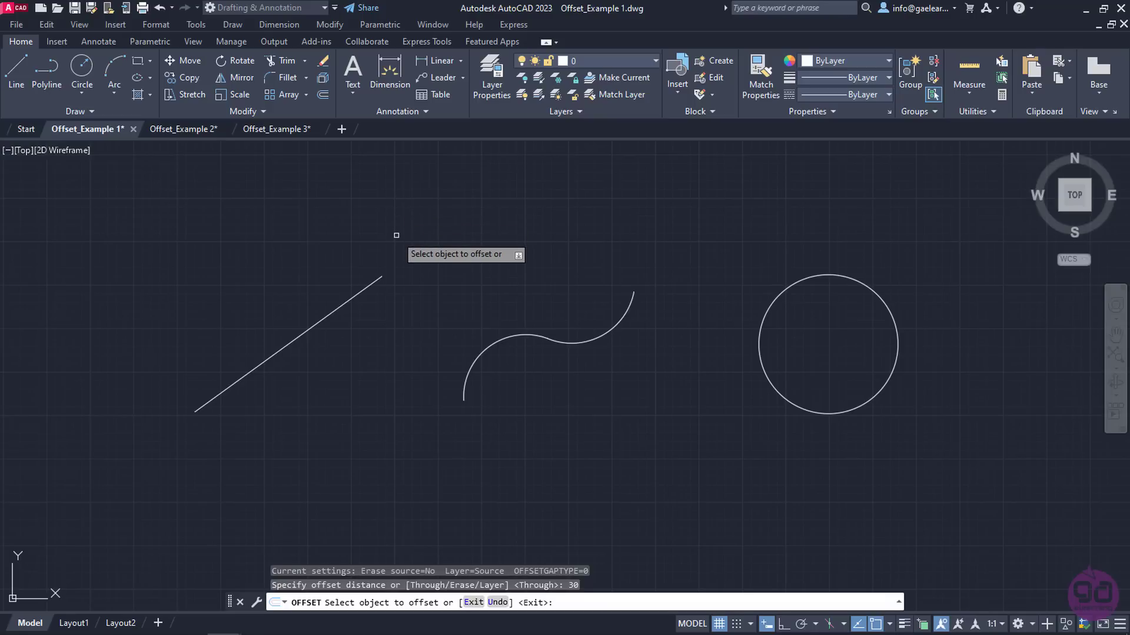
Step: Offset the diagonal line and the S-curve 30 units toward their lower-right sides
left_click(346, 303)
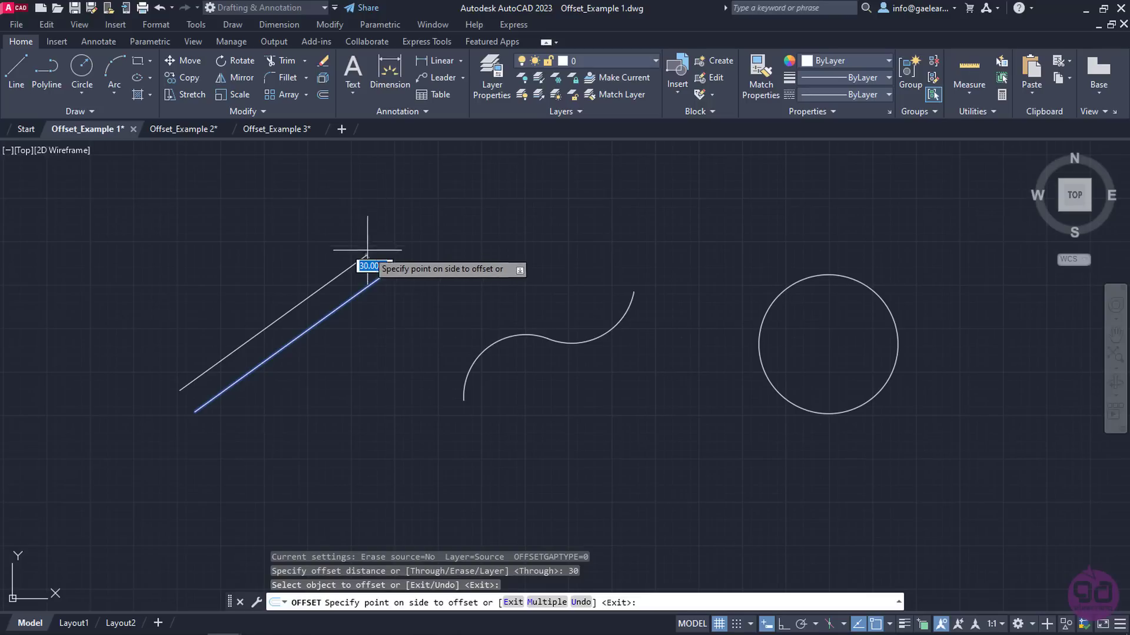
left_click(407, 304)
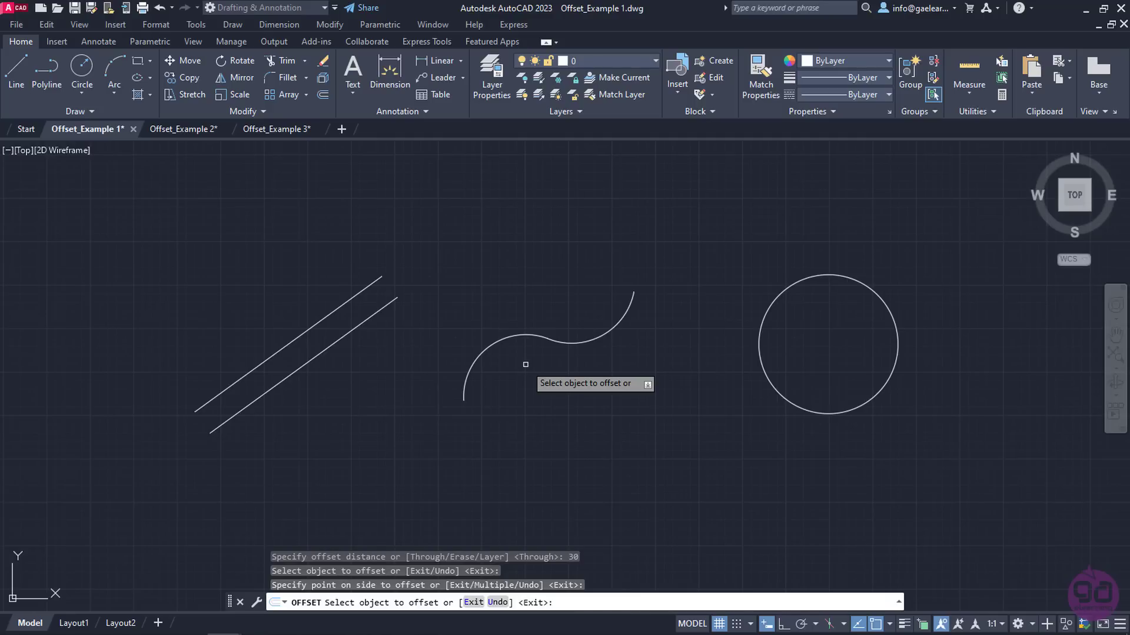
left_click(521, 335)
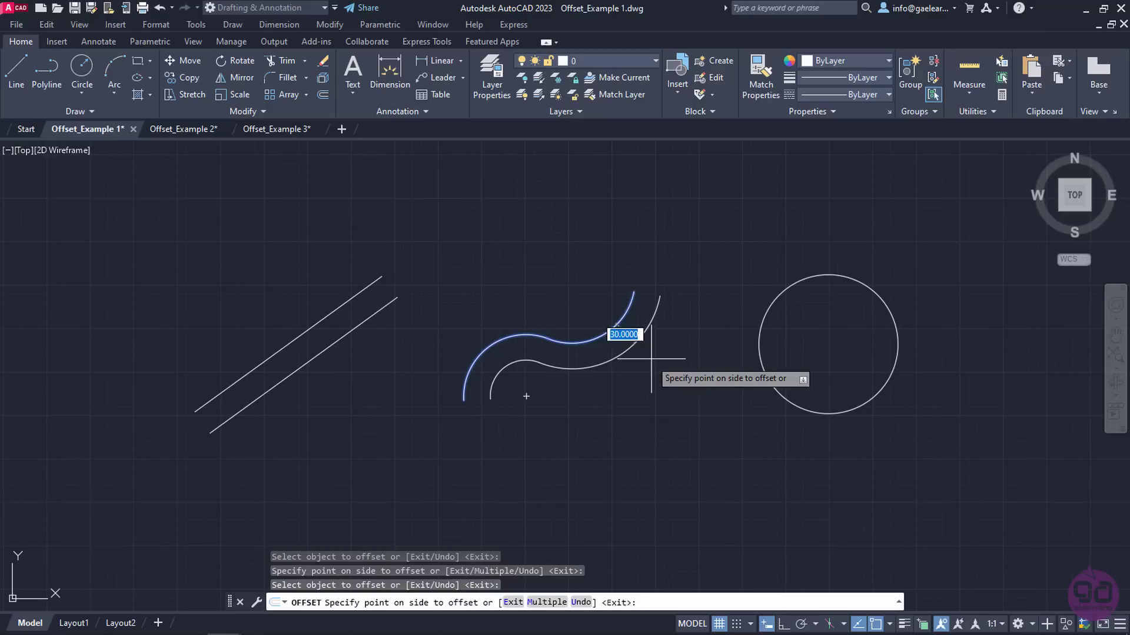
left_click(620, 405)
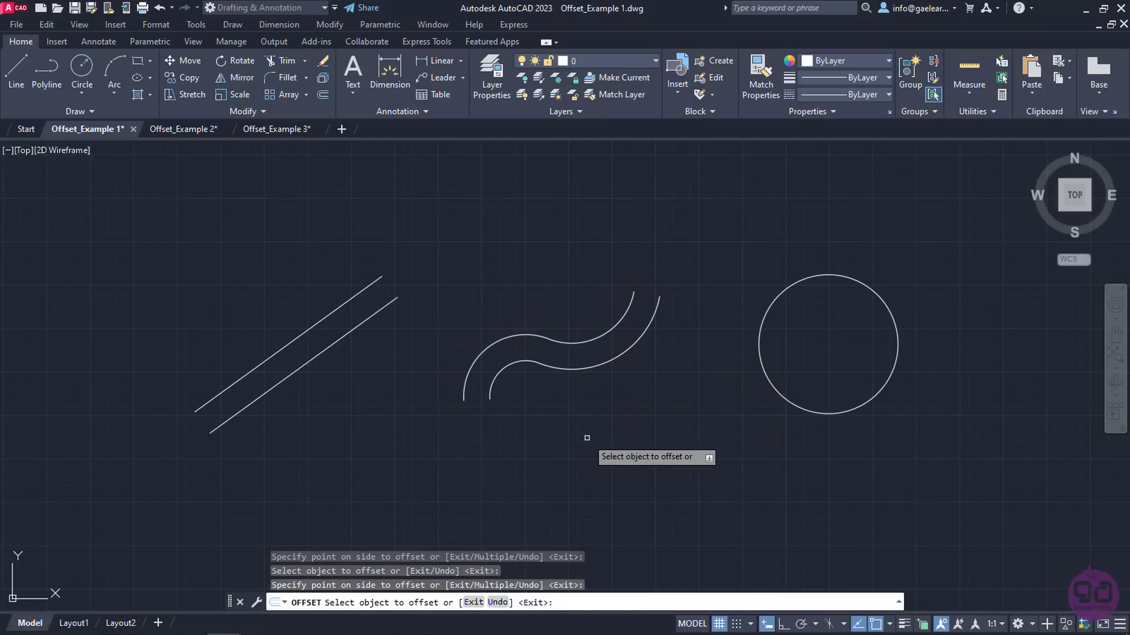
Step: Offset the circle 40 units inward as a smaller concentric circle, then end Offset
left_click(767, 307)
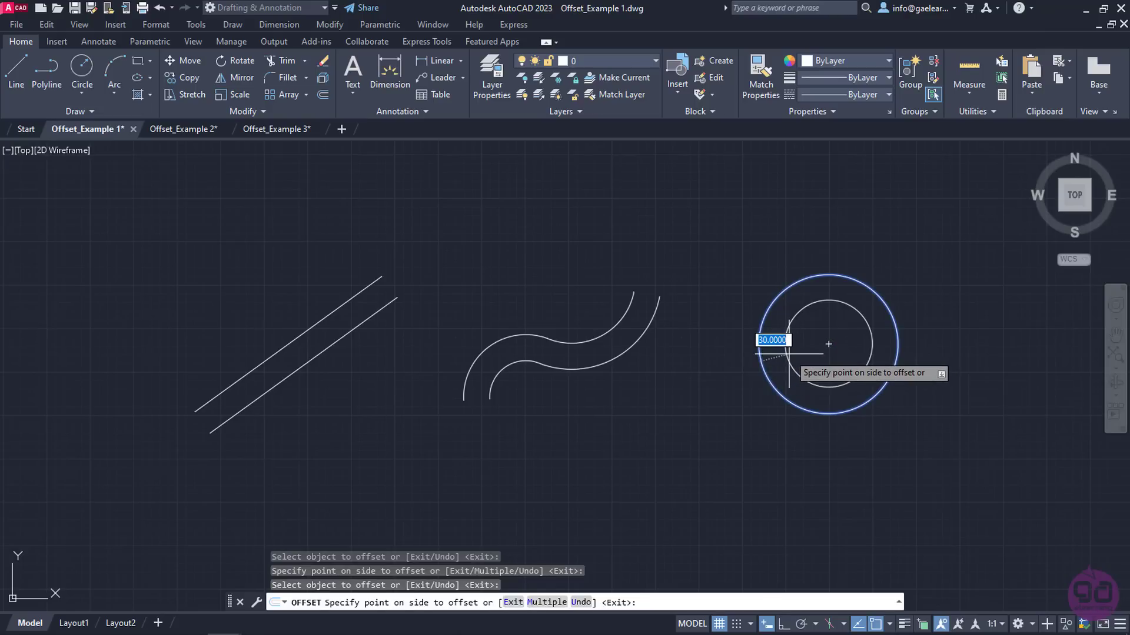
type("40")
key("Return")
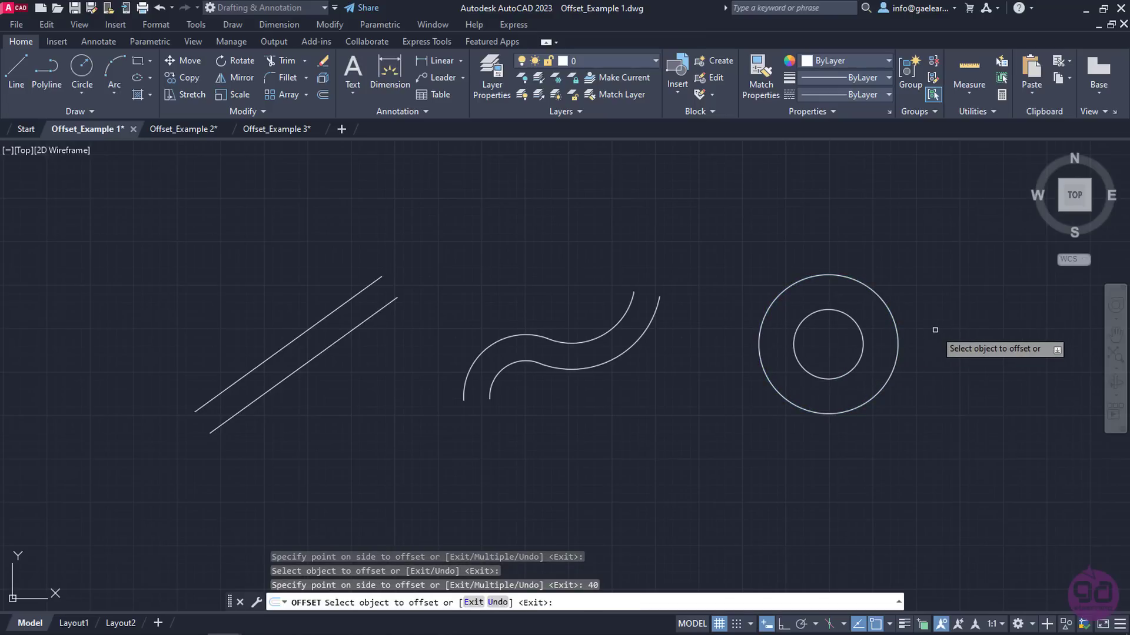
key("Escape")
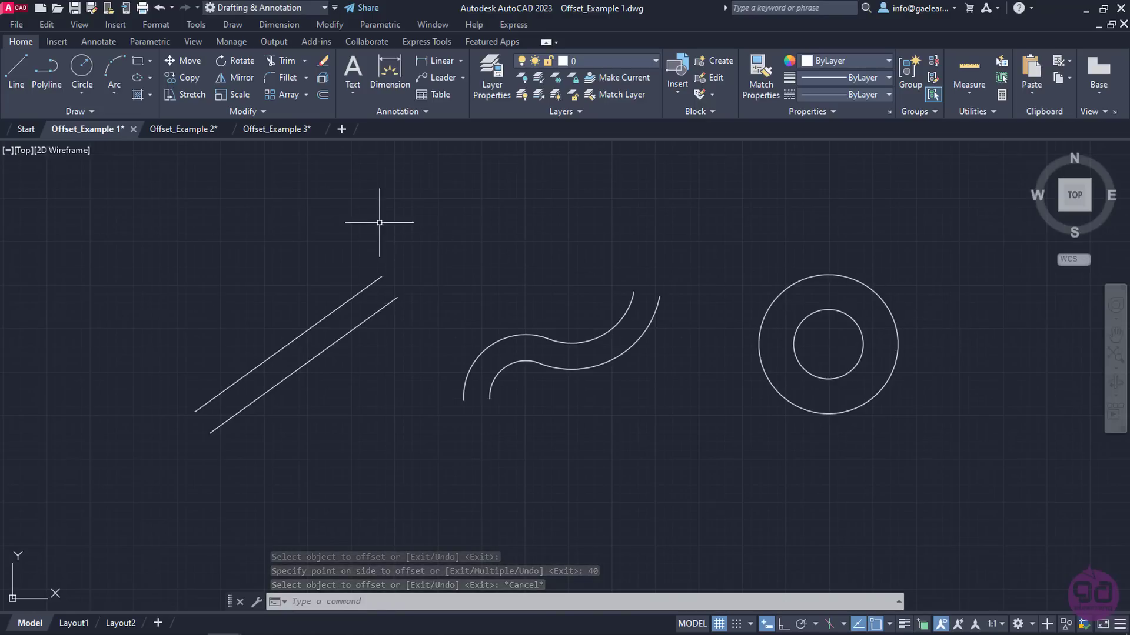
Step: Bring the Offset_Example 2 drawing to the front via its file tab
left_click(181, 131)
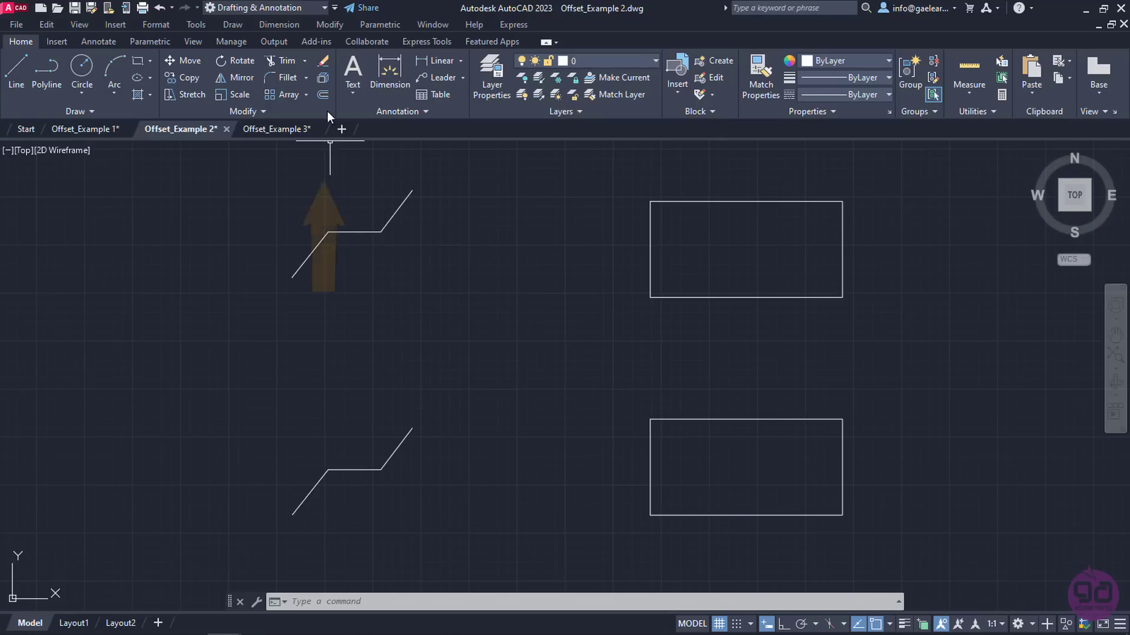
Step: Offset the upper stepped polyline 35 units to its upper-left as one copy
left_click(323, 94)
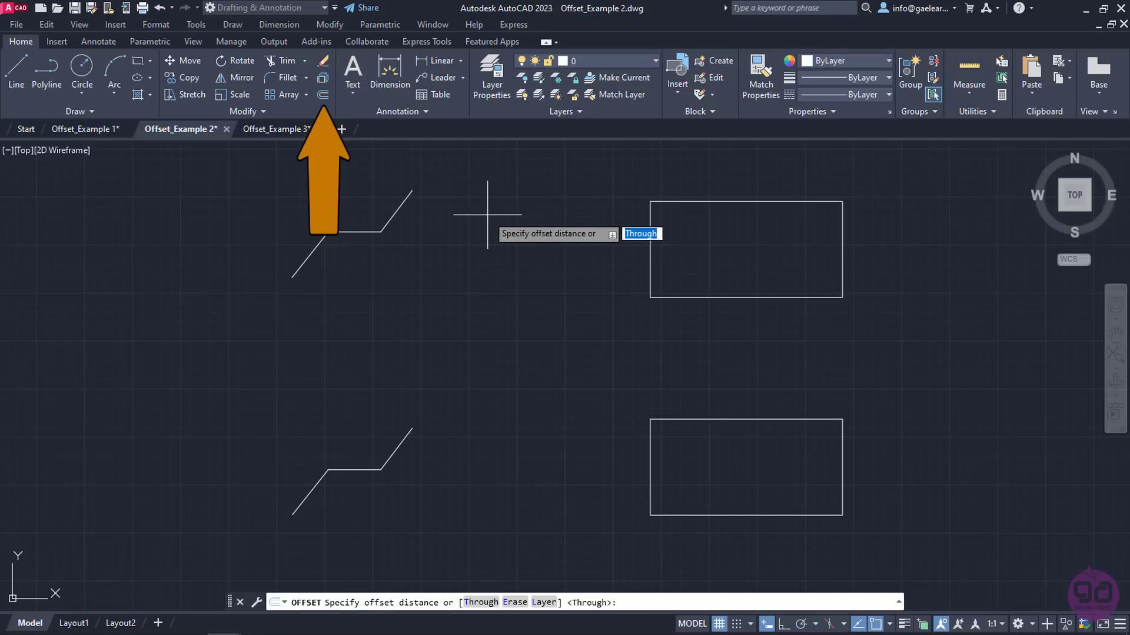
type("35")
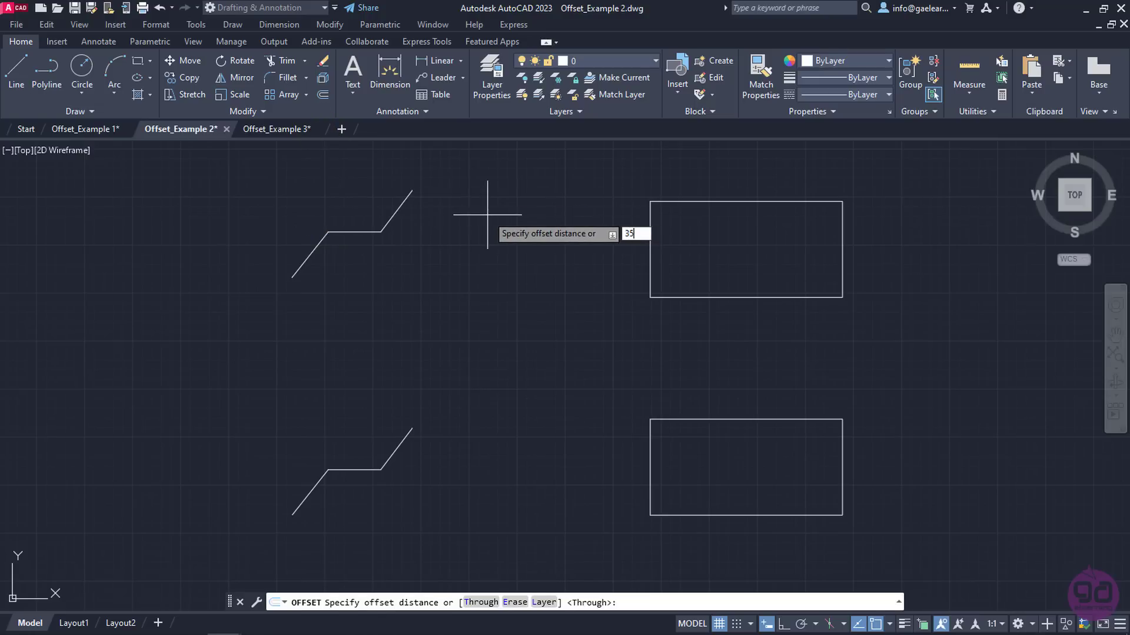
key("Return")
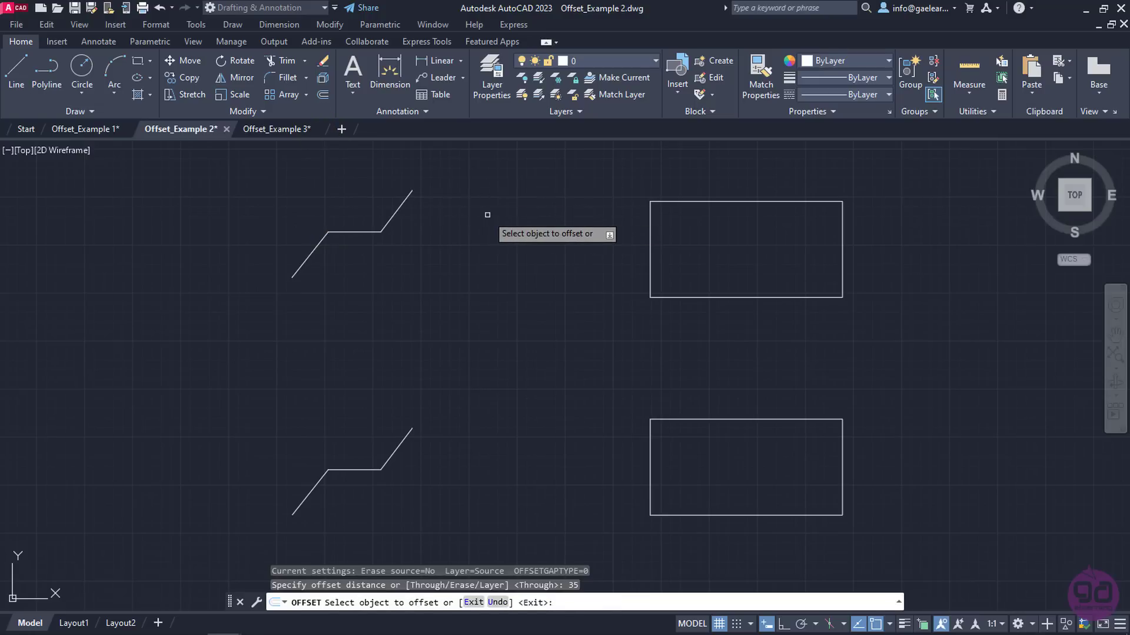
left_click(355, 232)
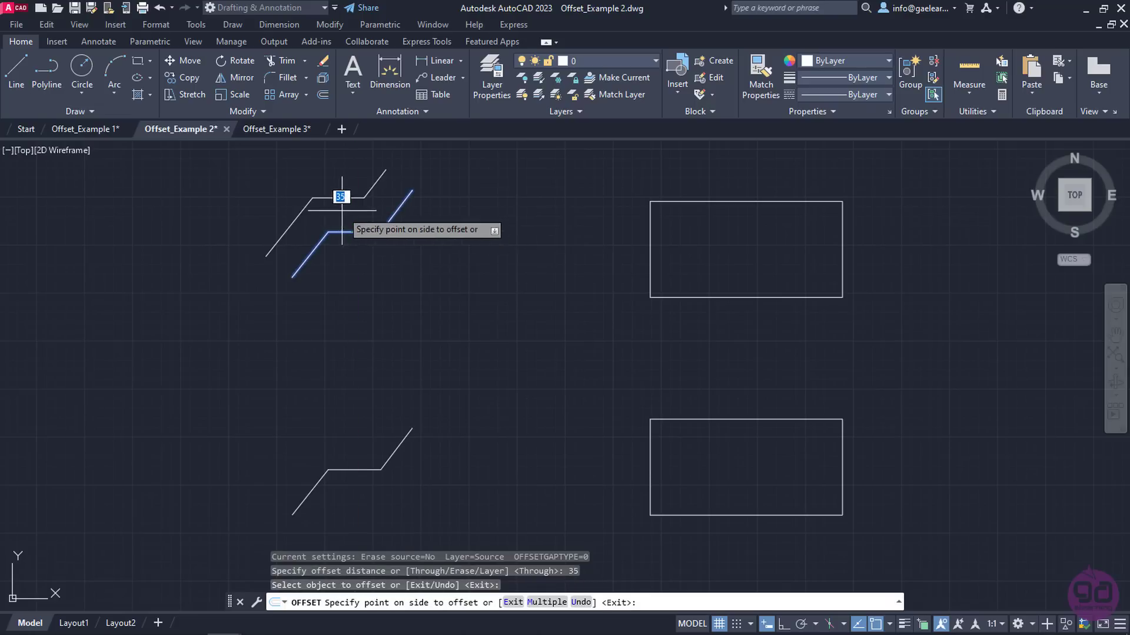
left_click(320, 177)
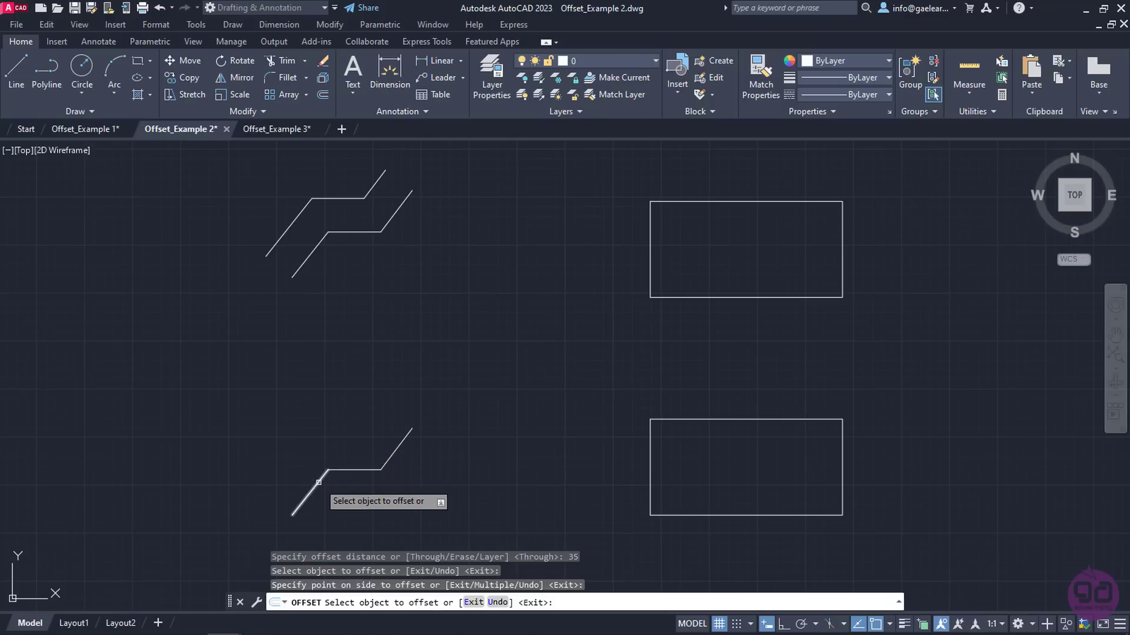
Step: Offset the lower zigzag's bottom diagonal, horizontal and right diagonal segments individually upward
left_click(318, 481)
left_click(302, 458)
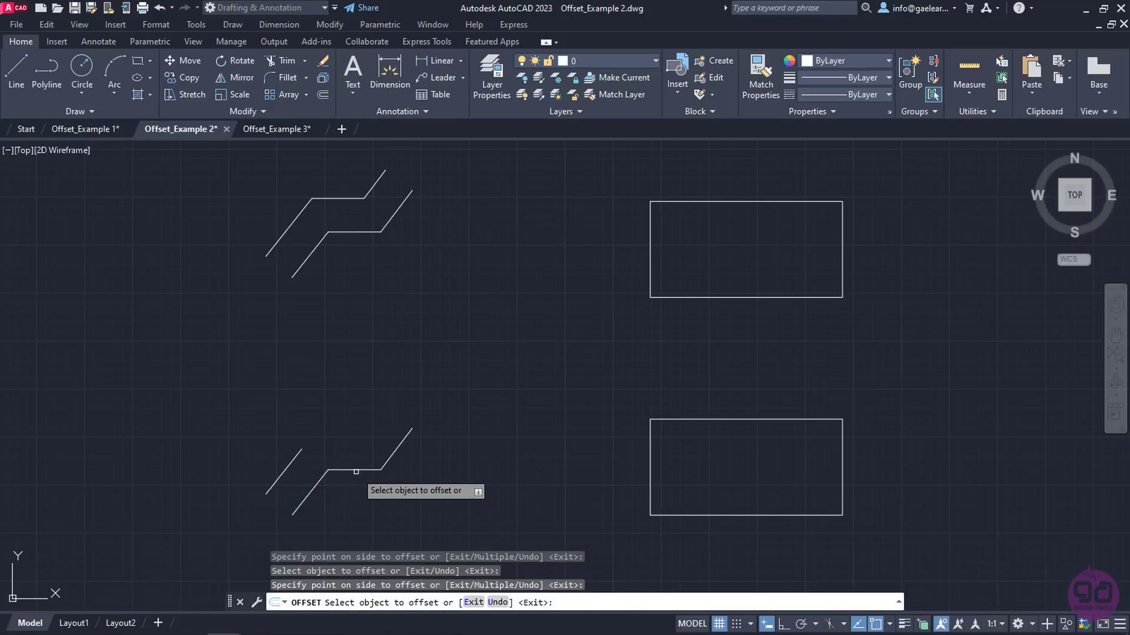
left_click(355, 474)
left_click(353, 470)
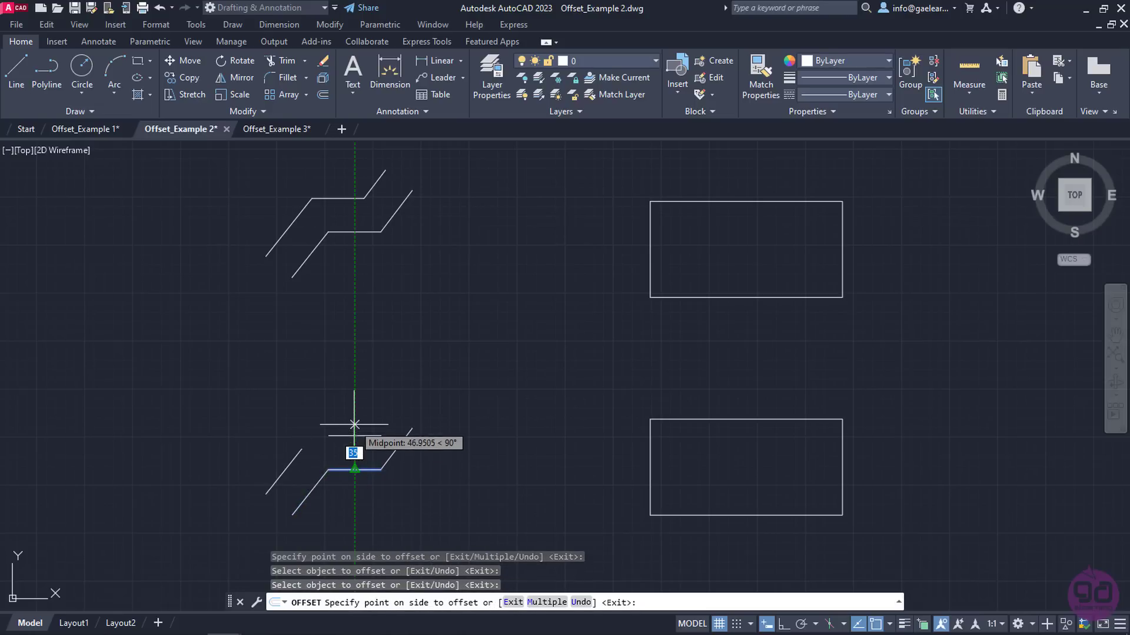
left_click(354, 447)
left_click(399, 443)
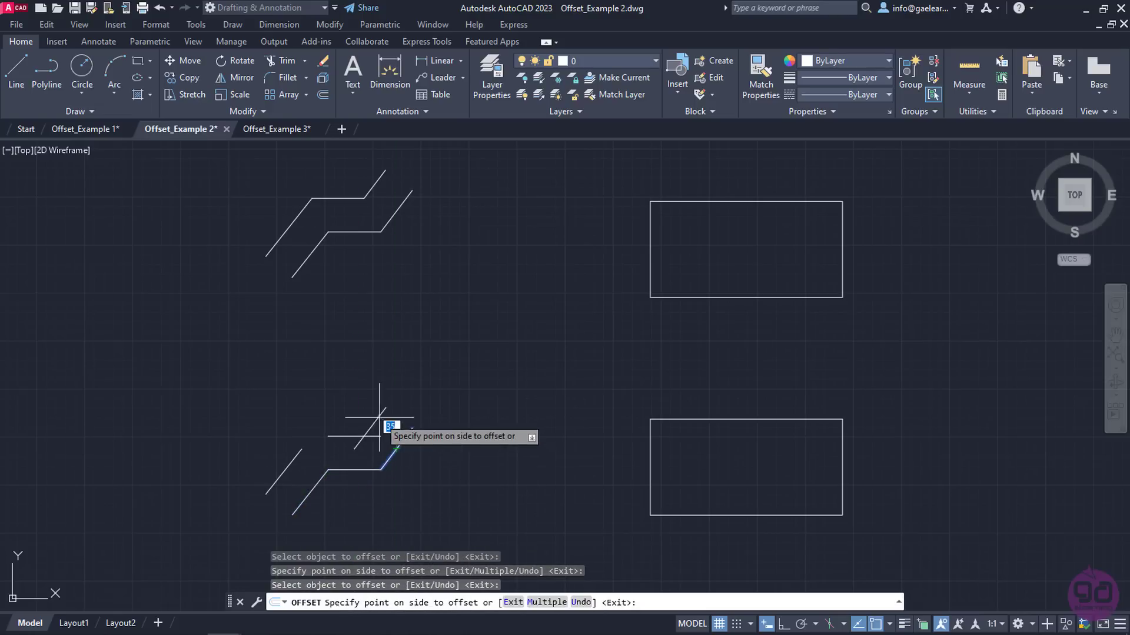
left_click(371, 425)
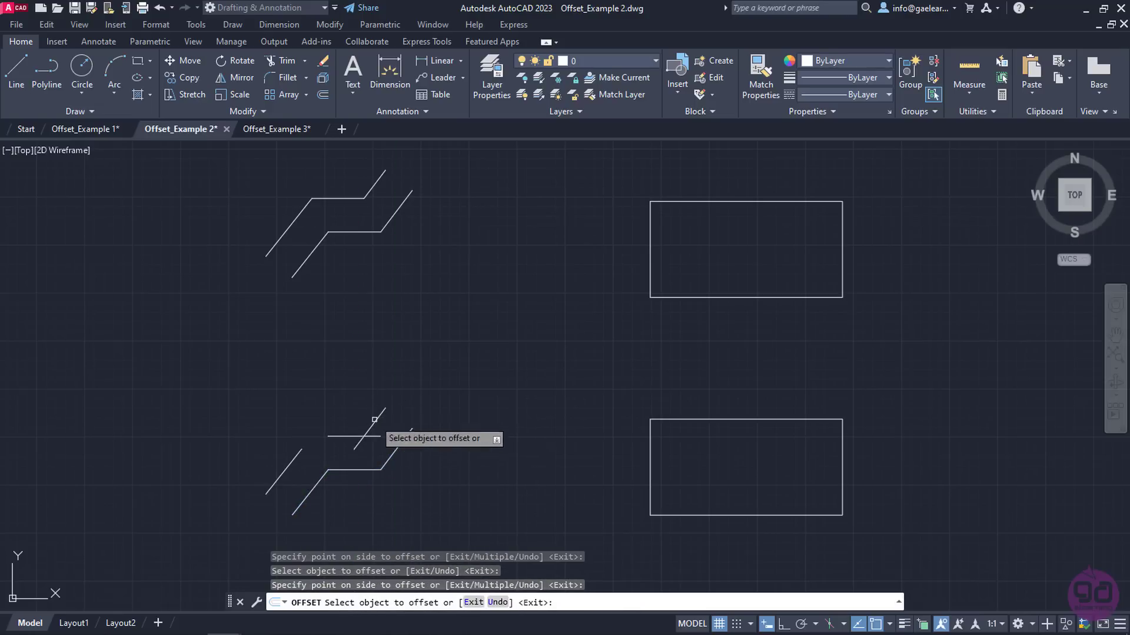
Step: Offset the upper rectangle inward whole, then each of the lower rectangle's four edges inward
left_click(650, 288)
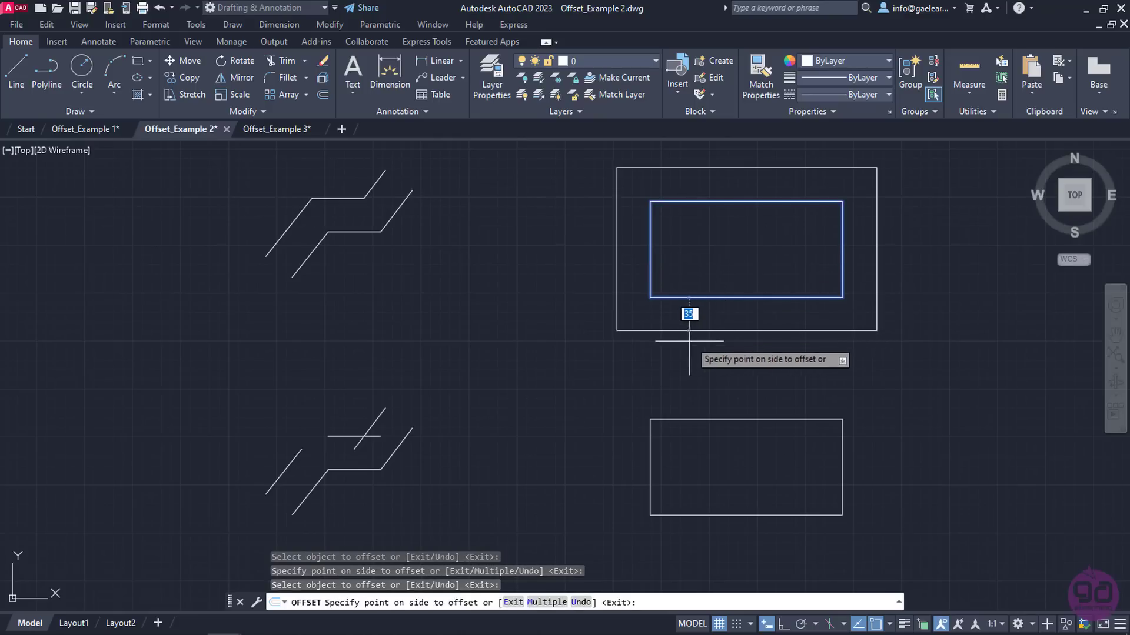
left_click(735, 272)
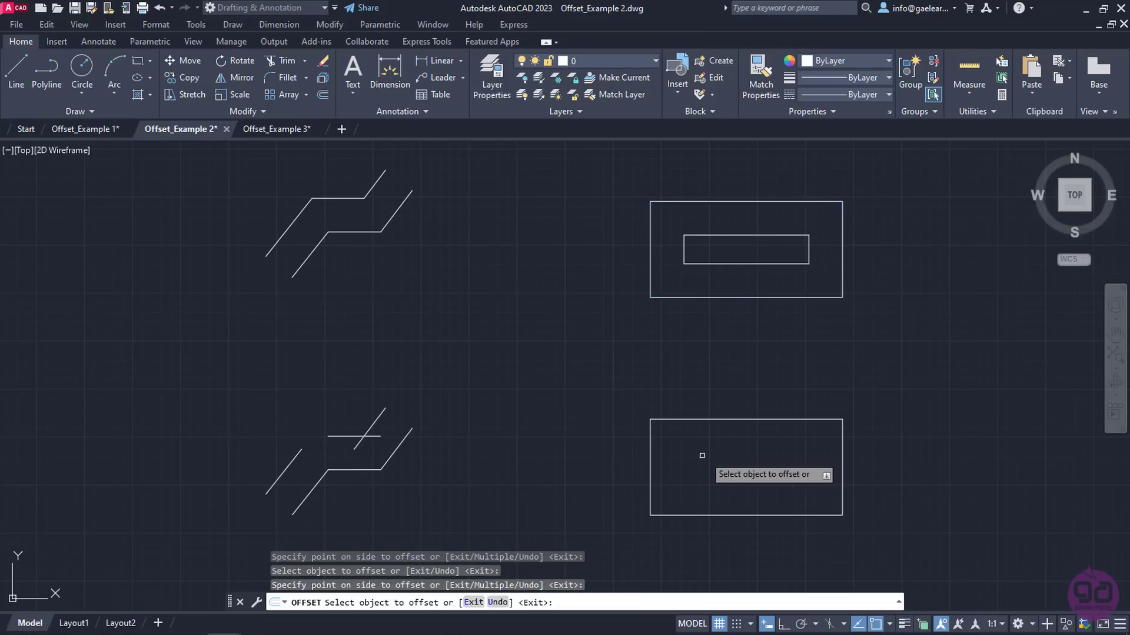
left_click(650, 456)
left_click(698, 456)
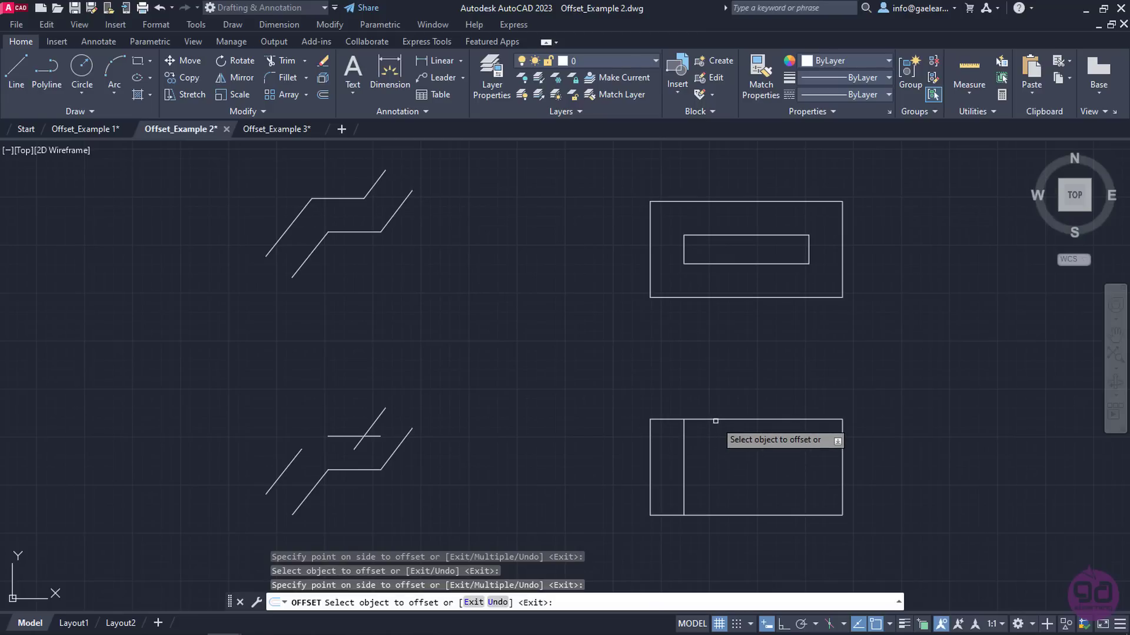
left_click(717, 419)
left_click(742, 453)
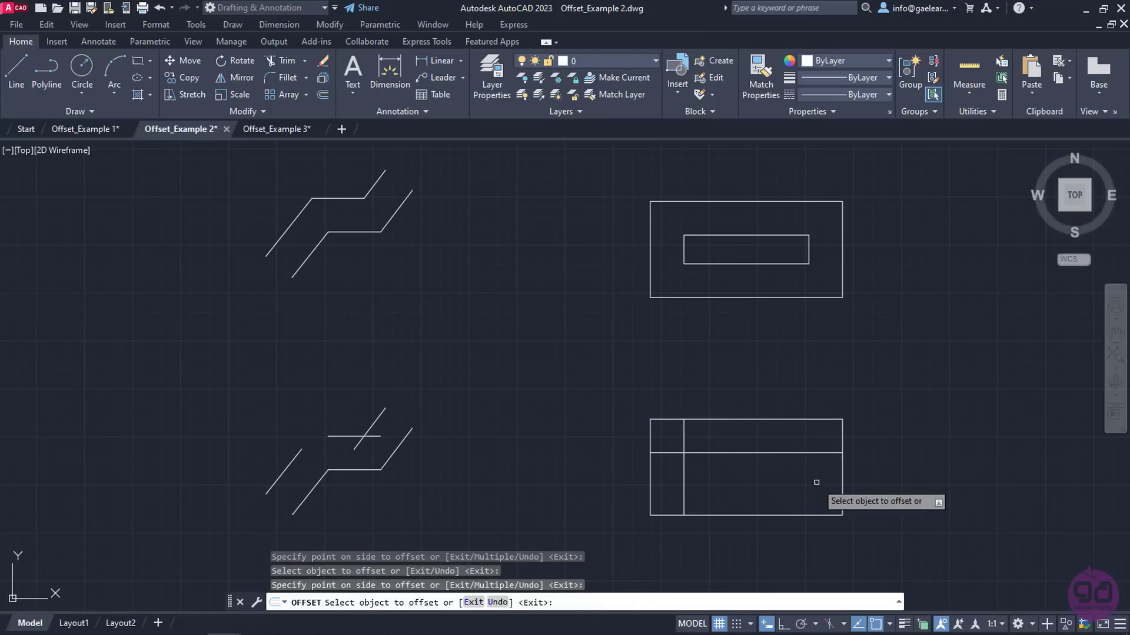
left_click(842, 463)
left_click(778, 463)
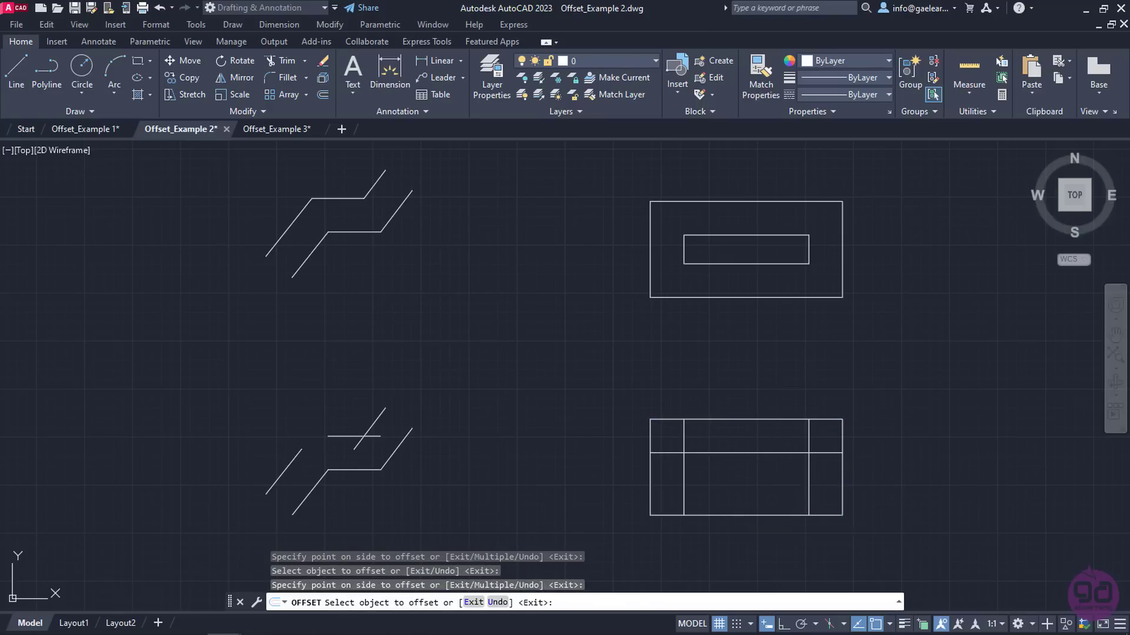
left_click(737, 515)
left_click(733, 482)
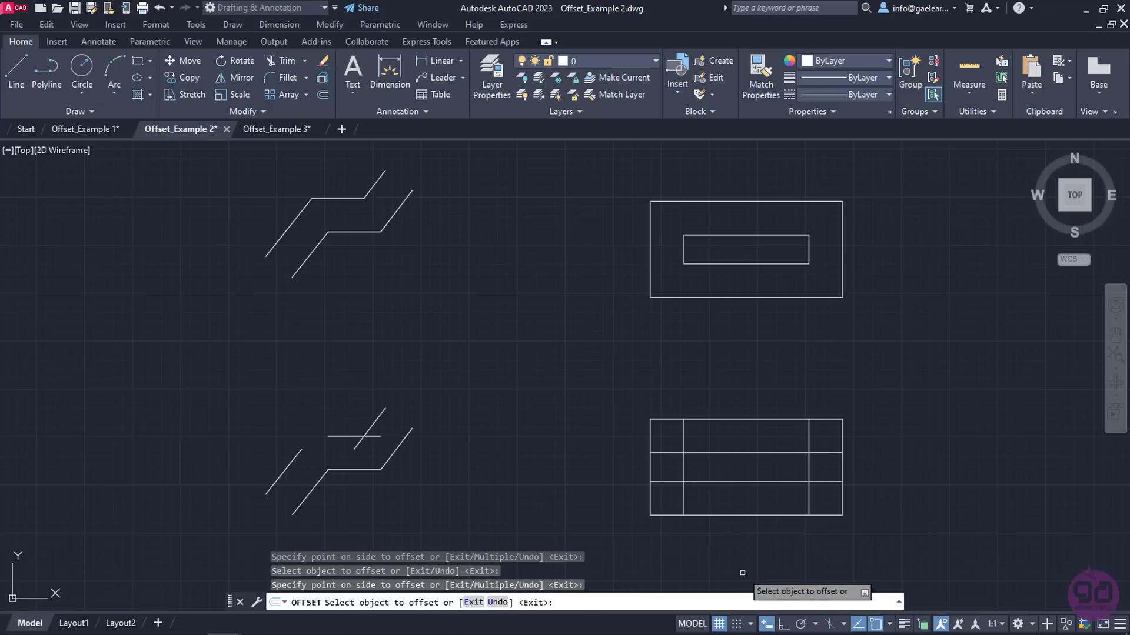
key("Escape")
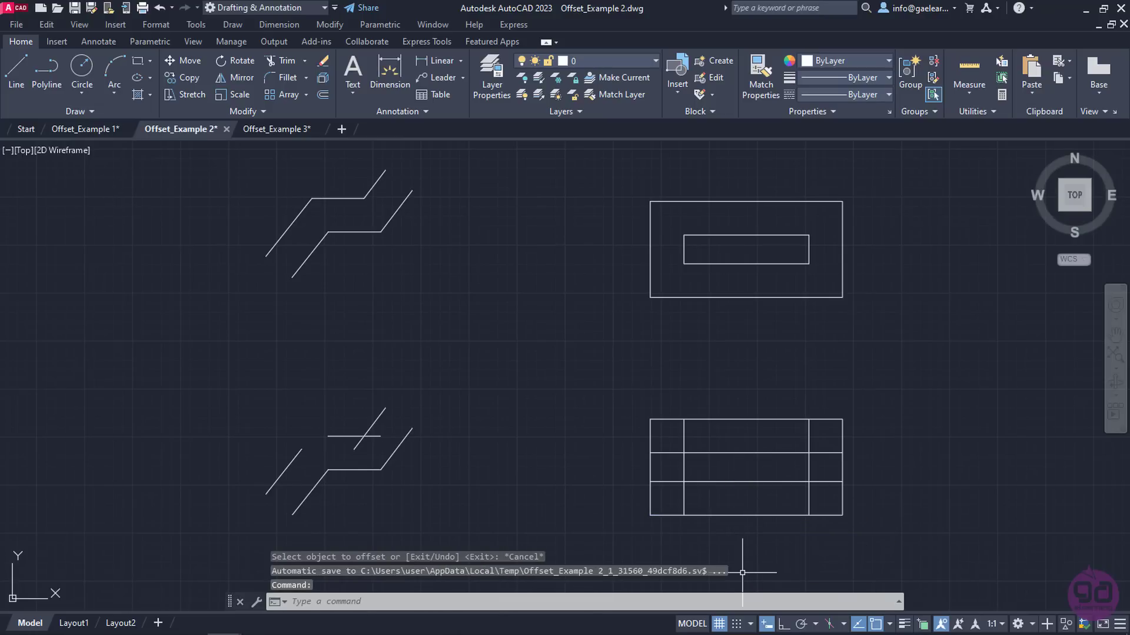
Step: In Offset_Example 3, offset the elbow's outer arc 20 units inward
left_click(283, 129)
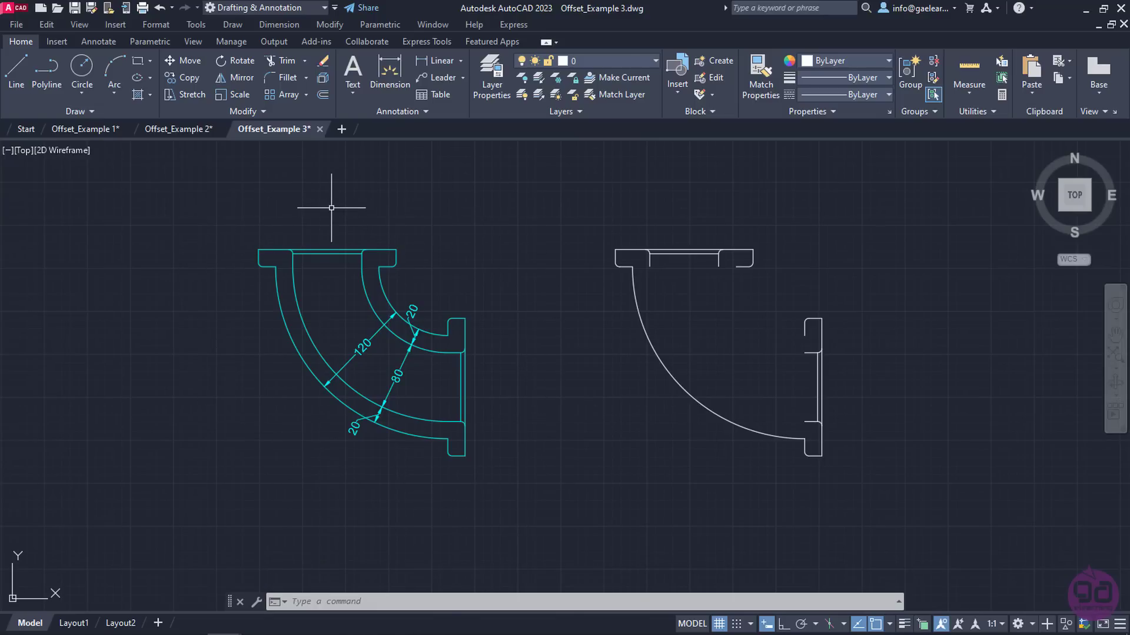
left_click(323, 95)
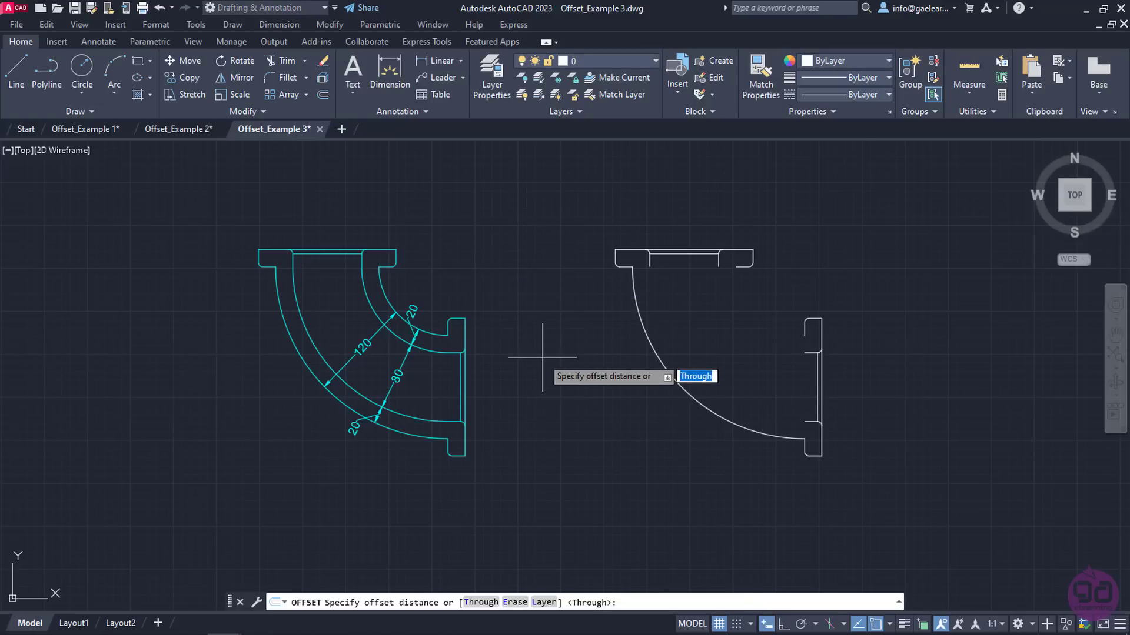
type("20")
key("Return")
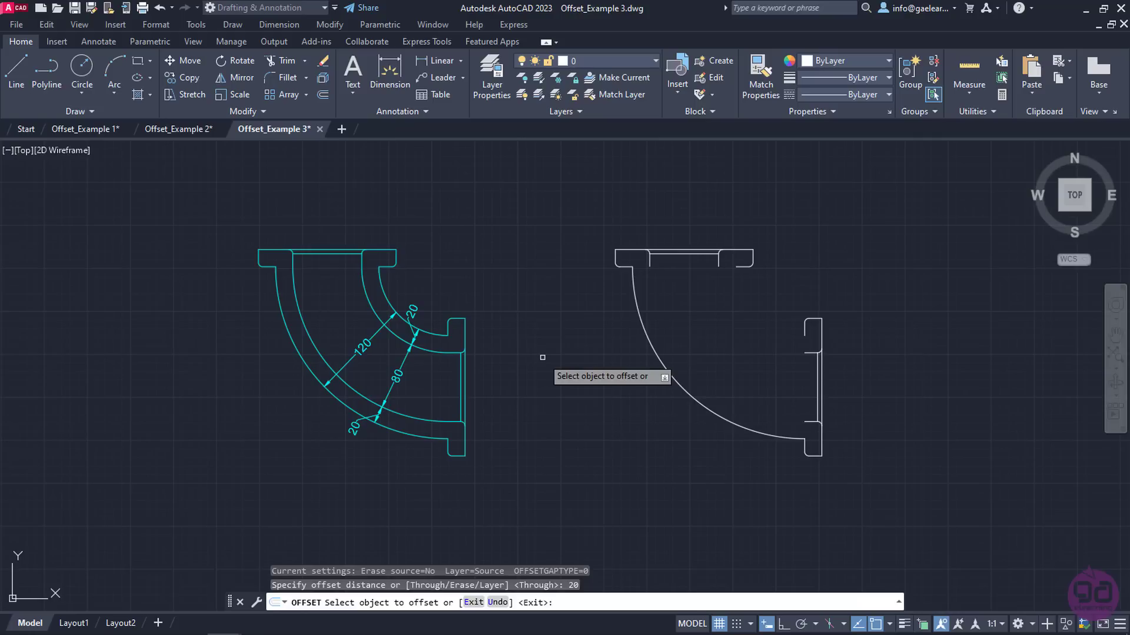
left_click(663, 362)
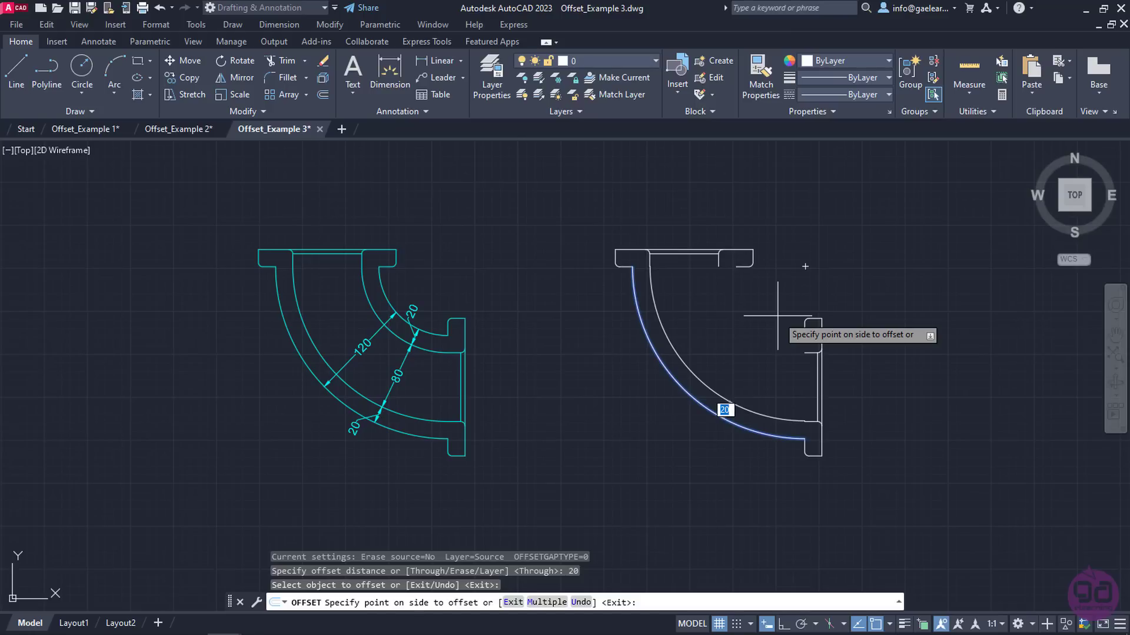
left_click(778, 316)
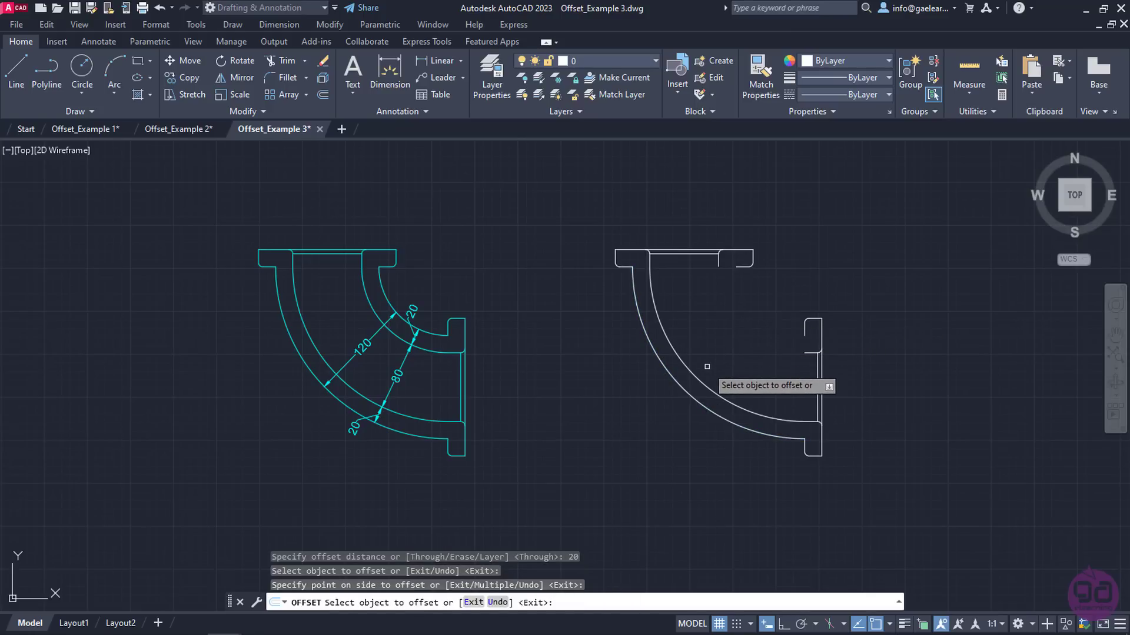
Step: Add two more arcs 100 and 120 inside the outer arc, then finish
left_click(682, 387)
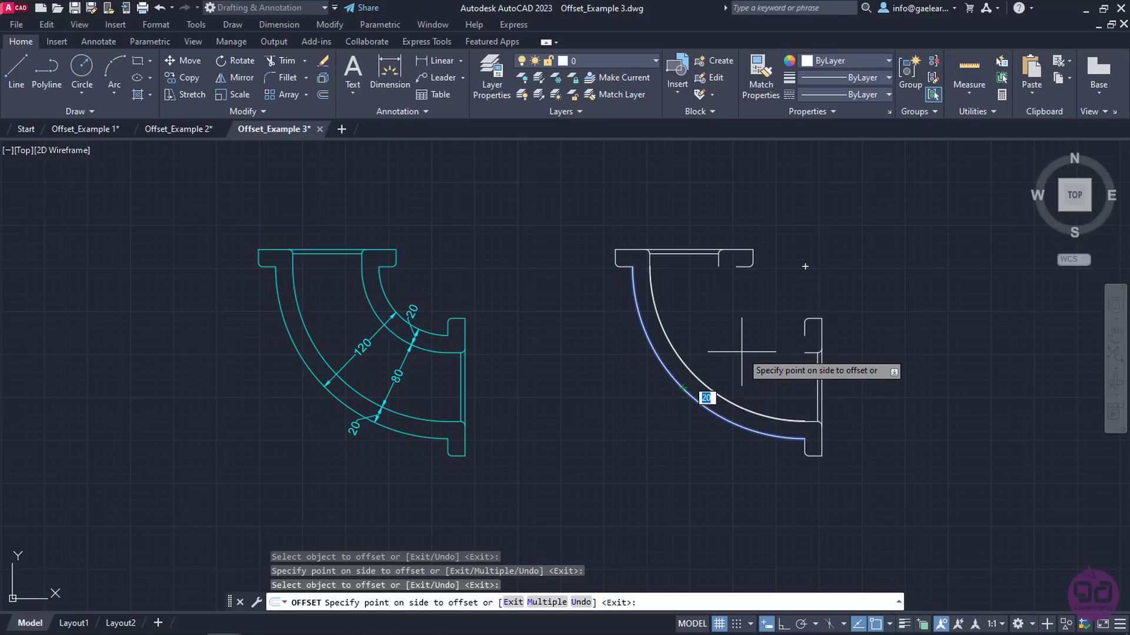
type("100")
key("Return")
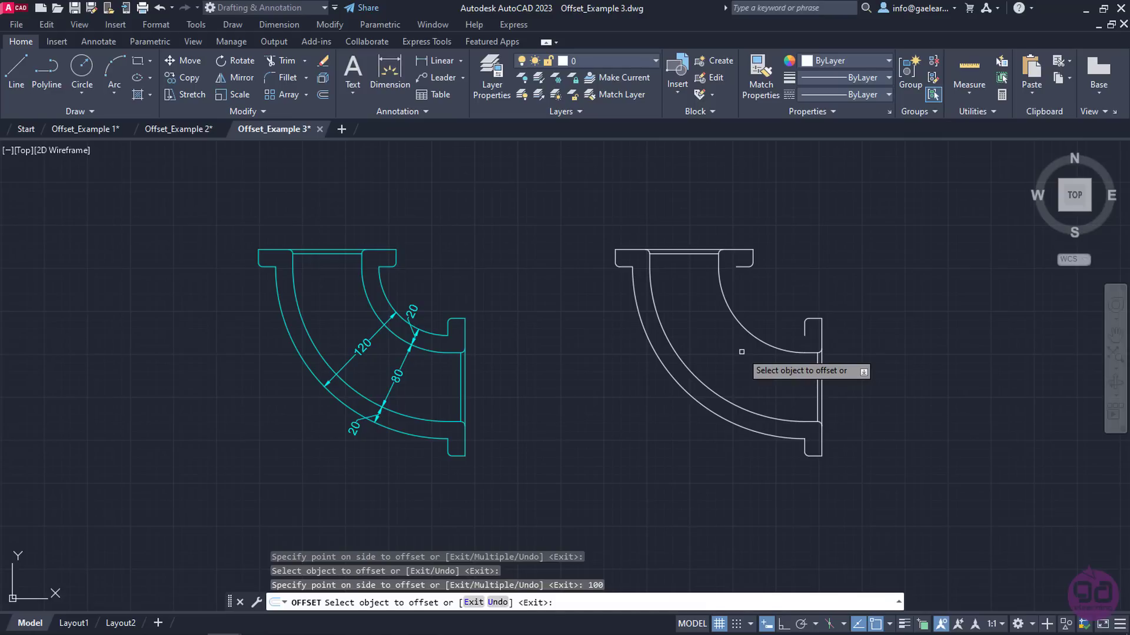
left_click(680, 386)
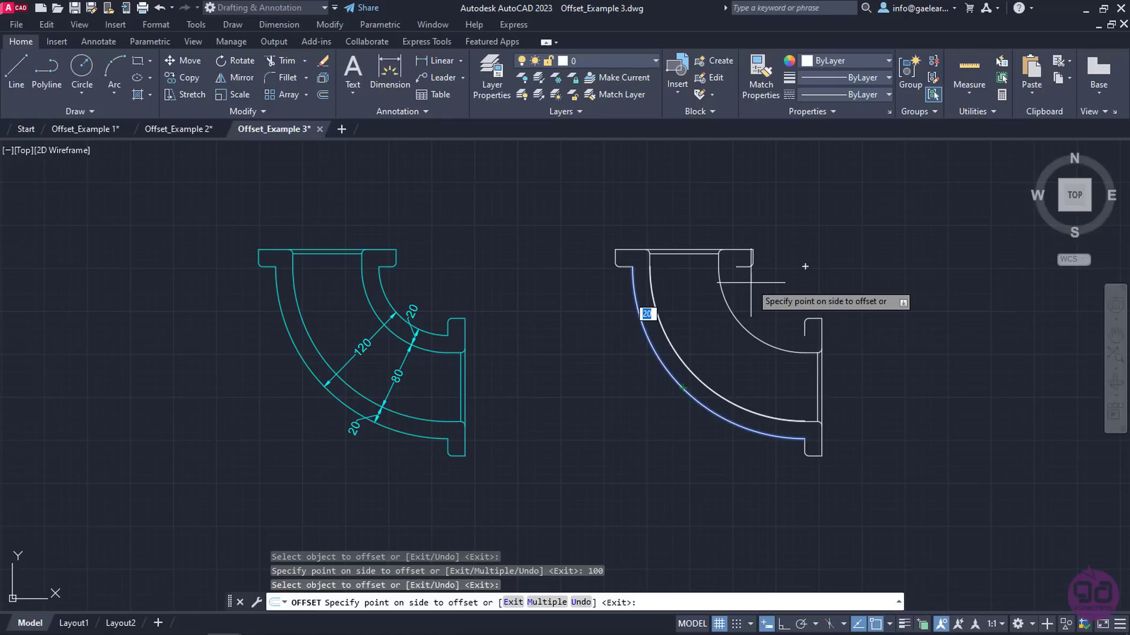
type("120")
key("Return")
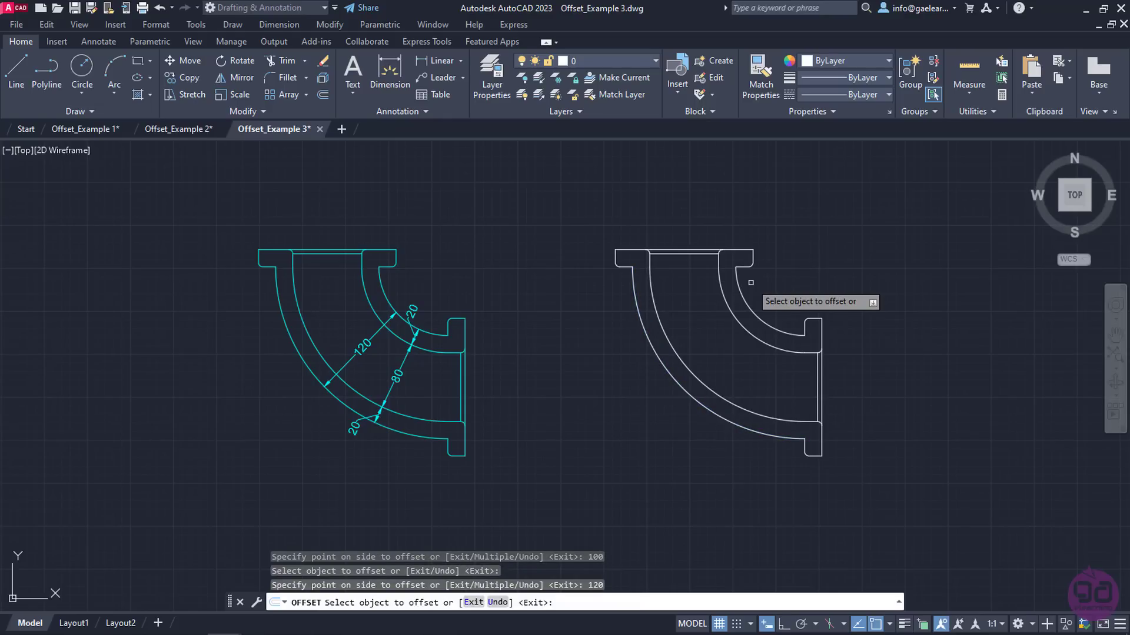
key("Return")
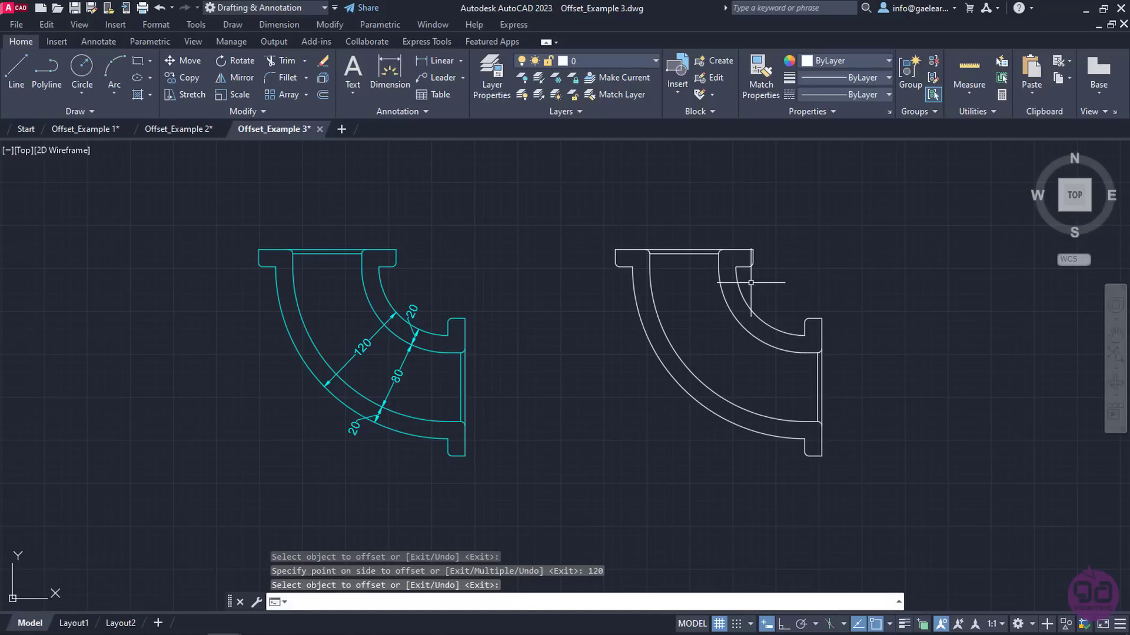